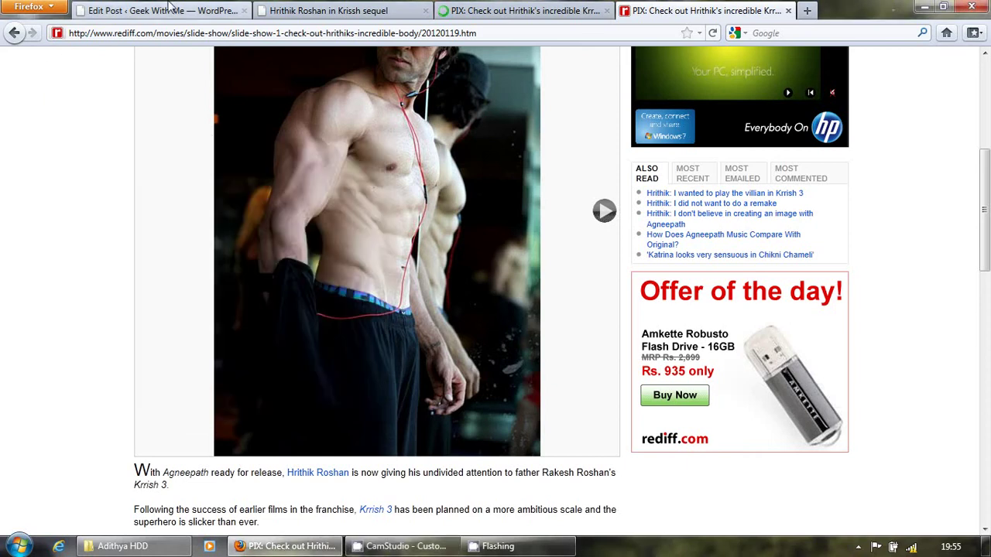
# - Review the url_parse shortcode in the post draft, including its empty url and image attributes
pyautogui.click(172, 6)
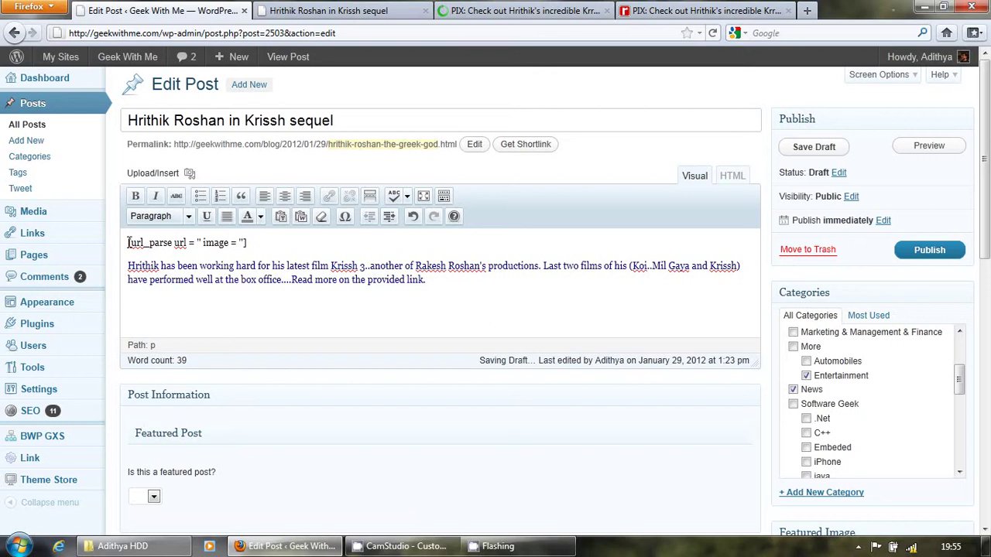
pyautogui.doubleClick(130, 242)
pyautogui.click(130, 242)
pyautogui.keyDown('shift'); pyautogui.click(172, 243); pyautogui.keyUp('shift')
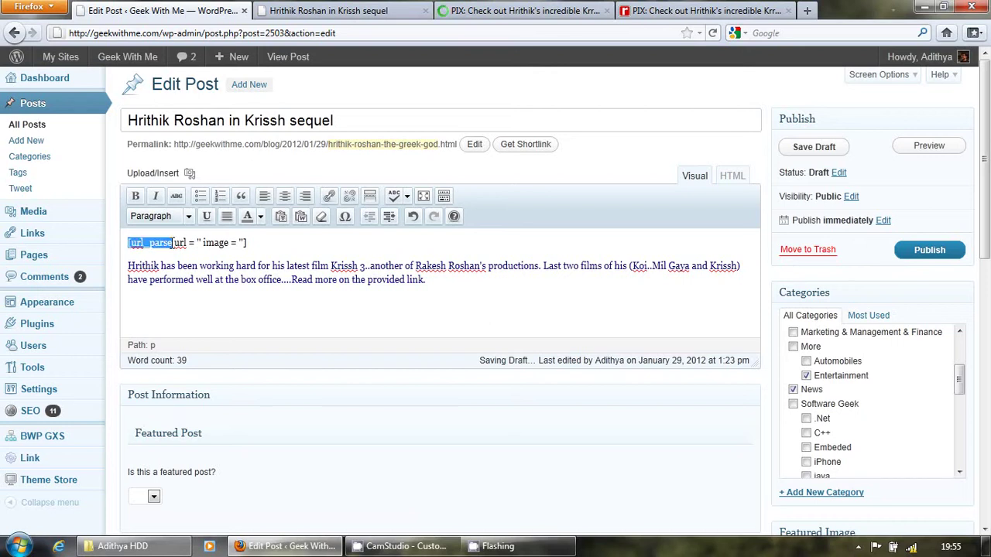
pyautogui.doubleClick(180, 243)
pyautogui.click(208, 244)
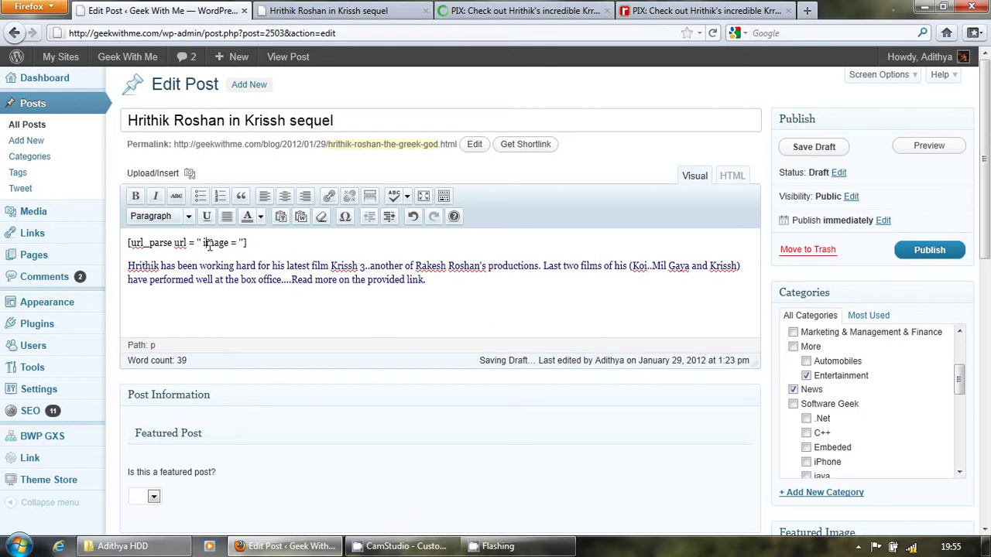
pyautogui.doubleClick(208, 244)
pyautogui.click(330, 246)
# - Copy the Rediff article's web address and insert it as the url value of the post's url_parse shortcode
pyautogui.click(685, 9)
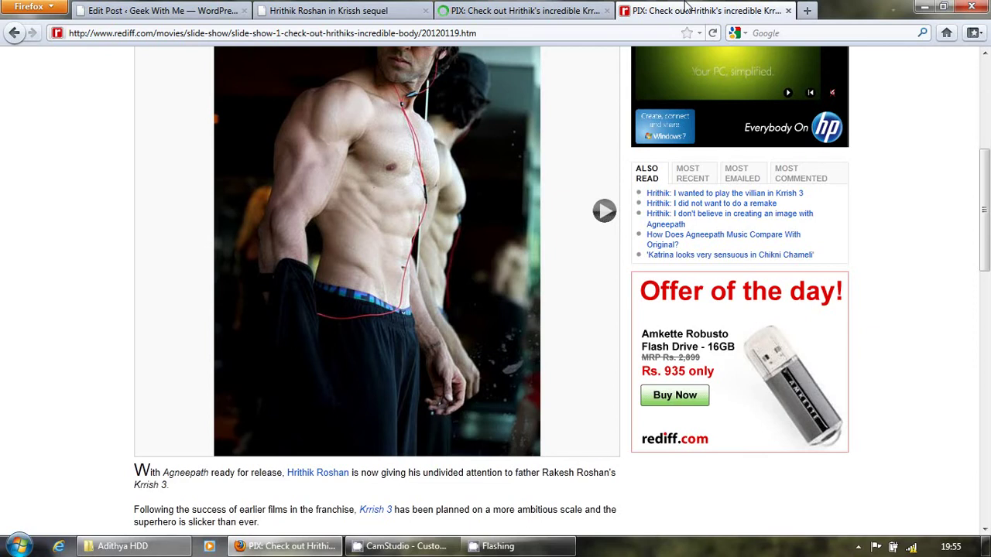
pyautogui.click(584, 28)
pyautogui.hotkey('ctrl', 'c')
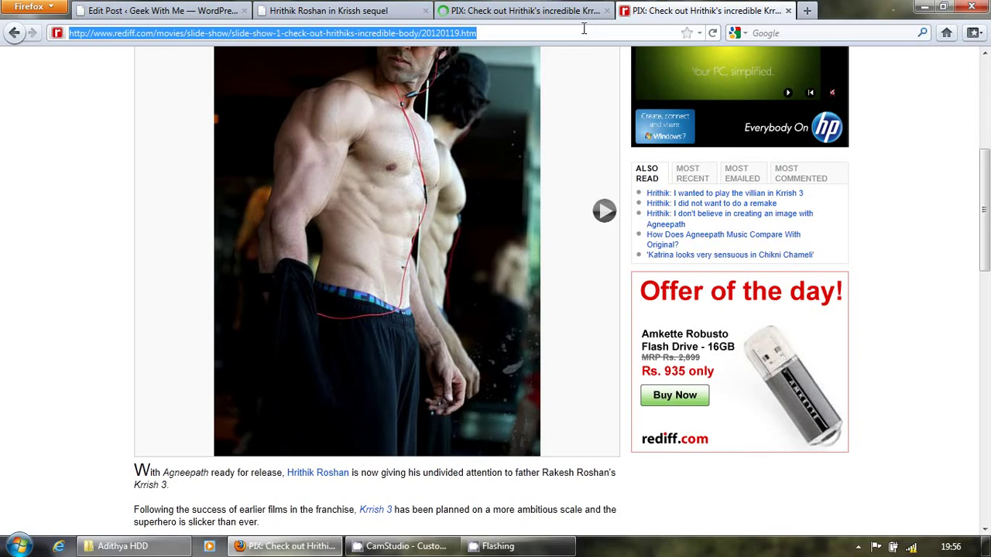
pyautogui.click(162, 10)
pyautogui.click(197, 242)
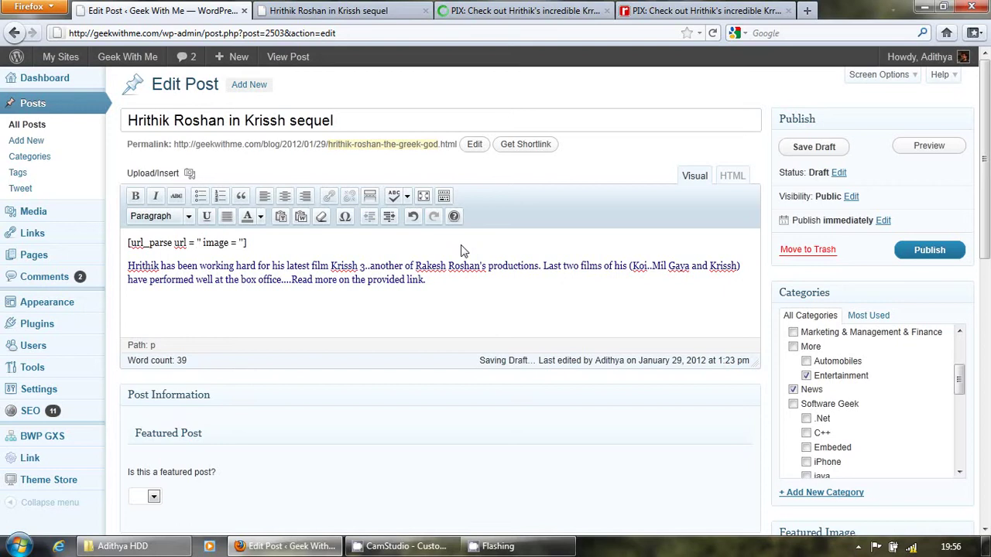
pyautogui.hotkey('ctrl', 'v')
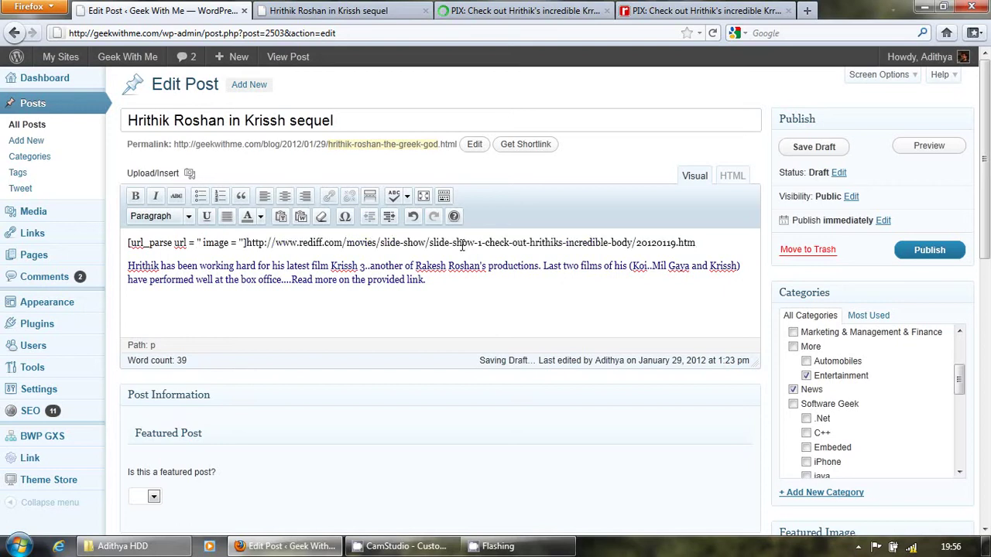
pyautogui.hotkey('ctrl', 'z')
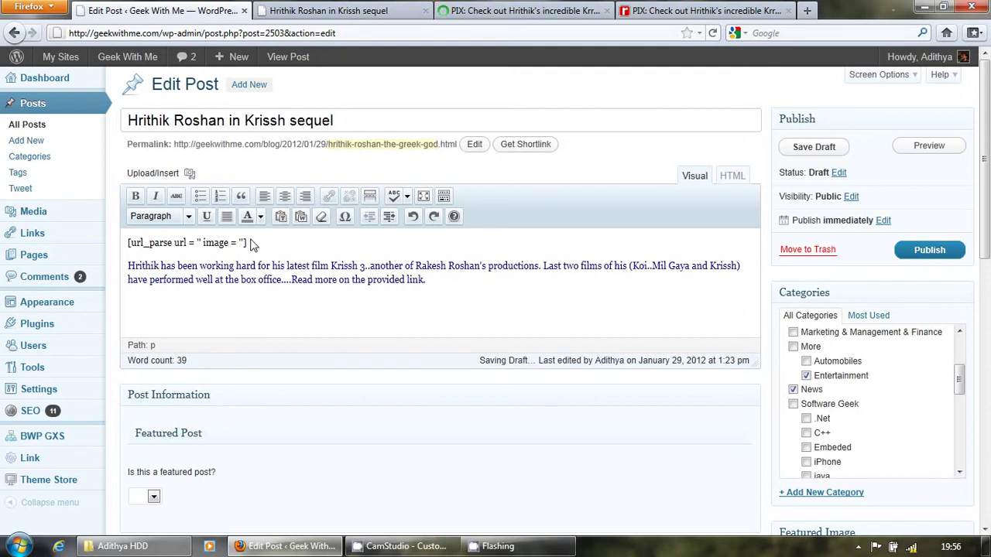
pyautogui.hotkey('ctrl', 'v')
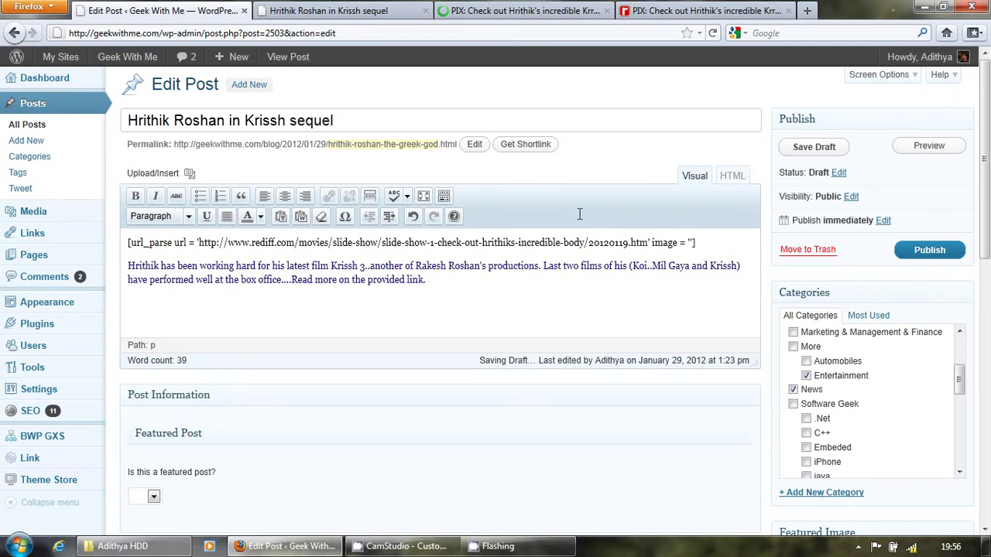
# - Try to open the post's media uploader, and reconnect the computer to its wireless network
pyautogui.click(178, 174)
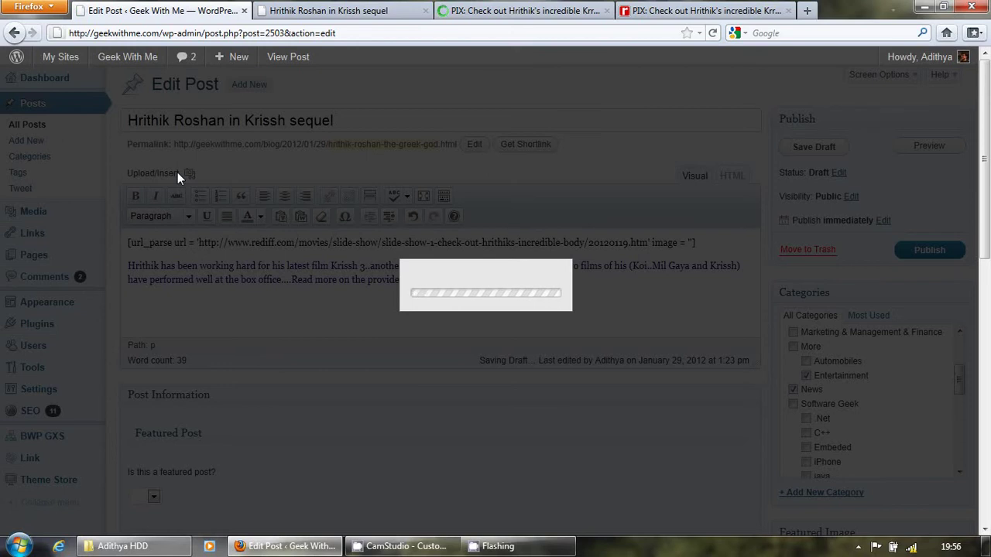
pyautogui.click(911, 546)
pyautogui.click(875, 333)
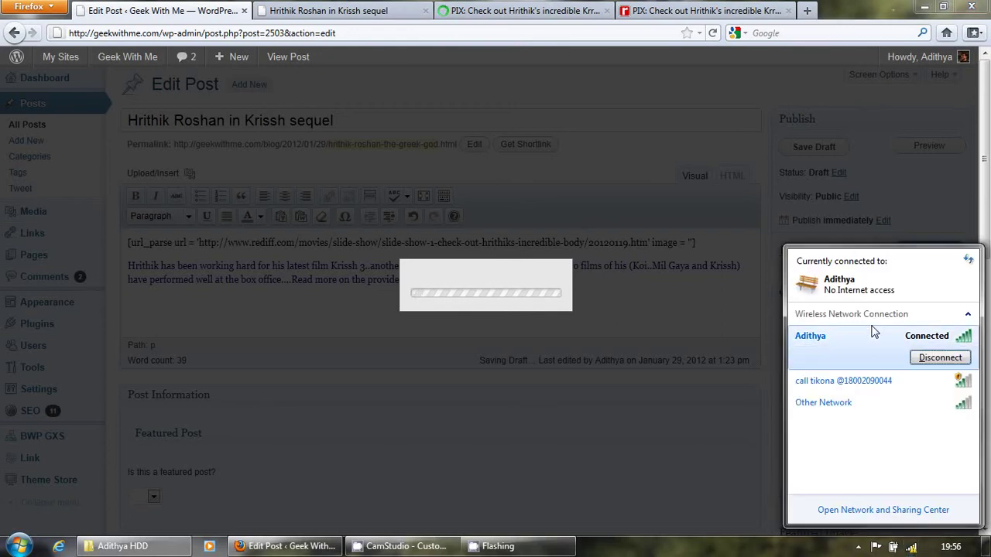
pyautogui.click(921, 357)
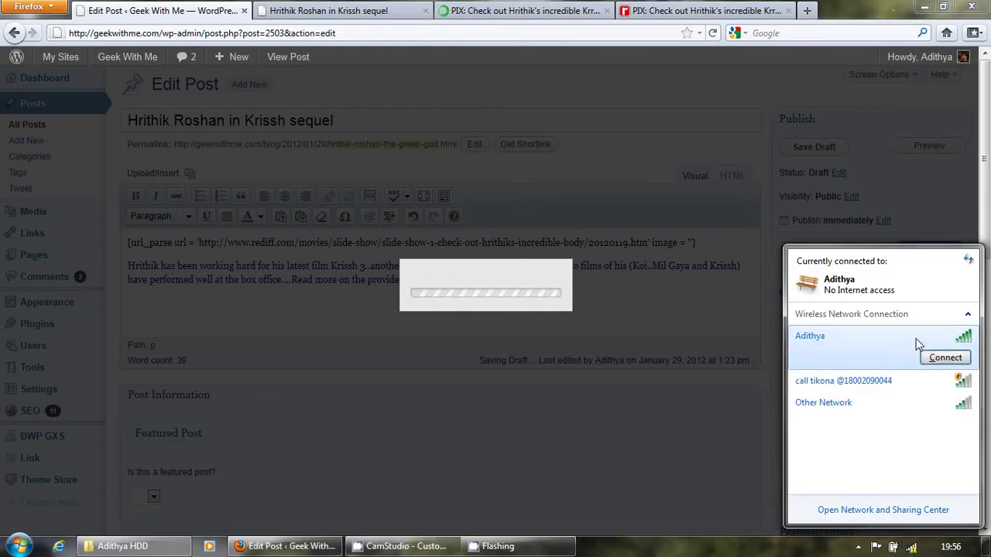
pyautogui.click(932, 359)
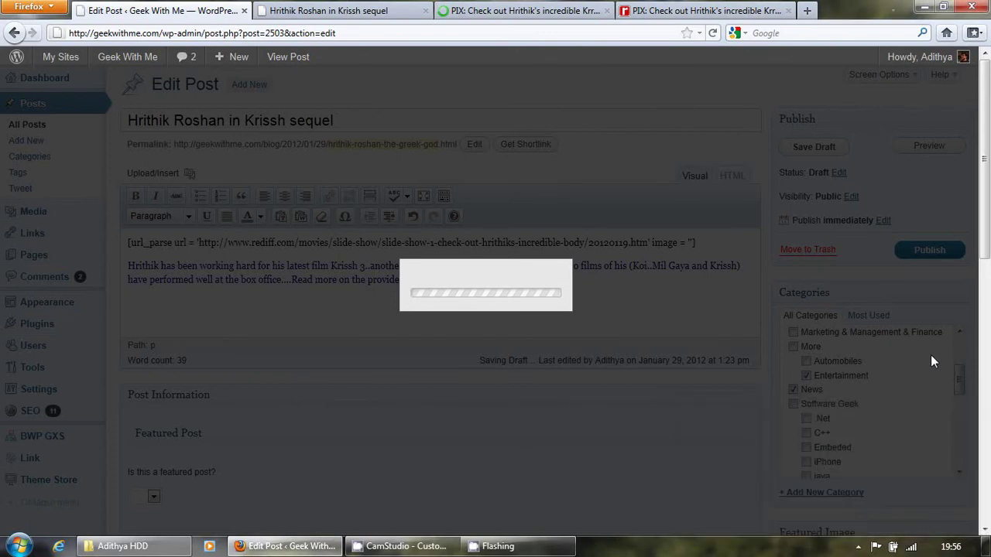
# - Reload the post editing page, agreeing to leave the page with unsaved changes
pyautogui.click(708, 34)
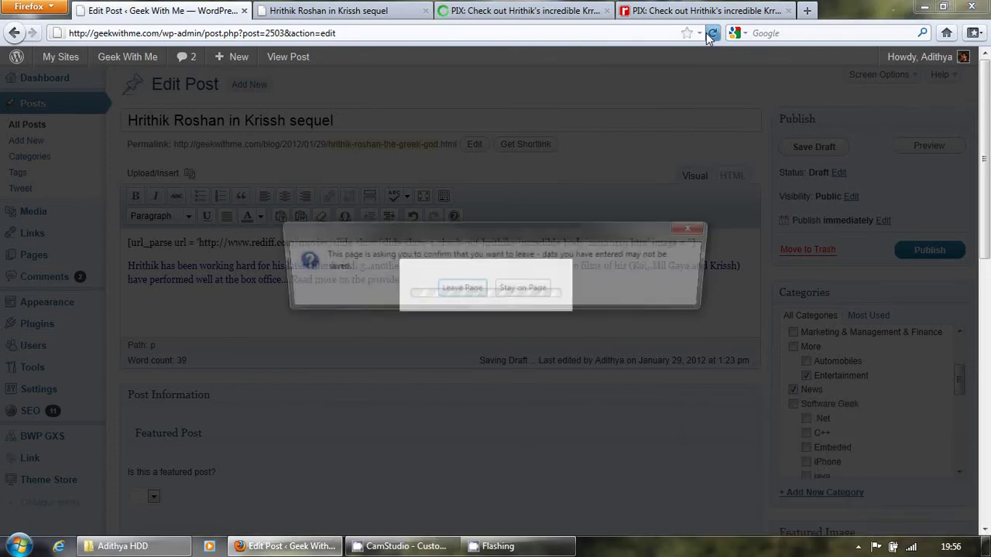
pyautogui.click(453, 294)
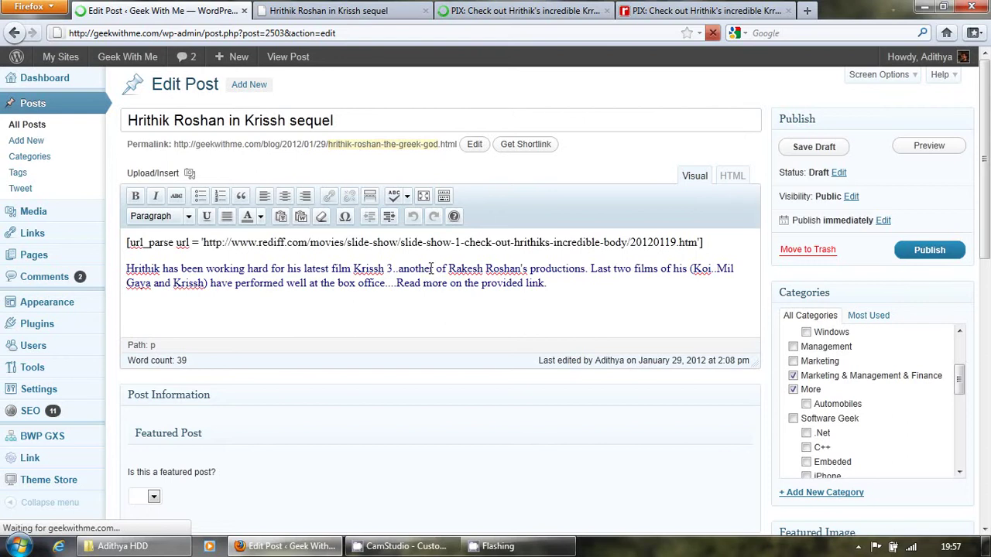
pyautogui.click(431, 267)
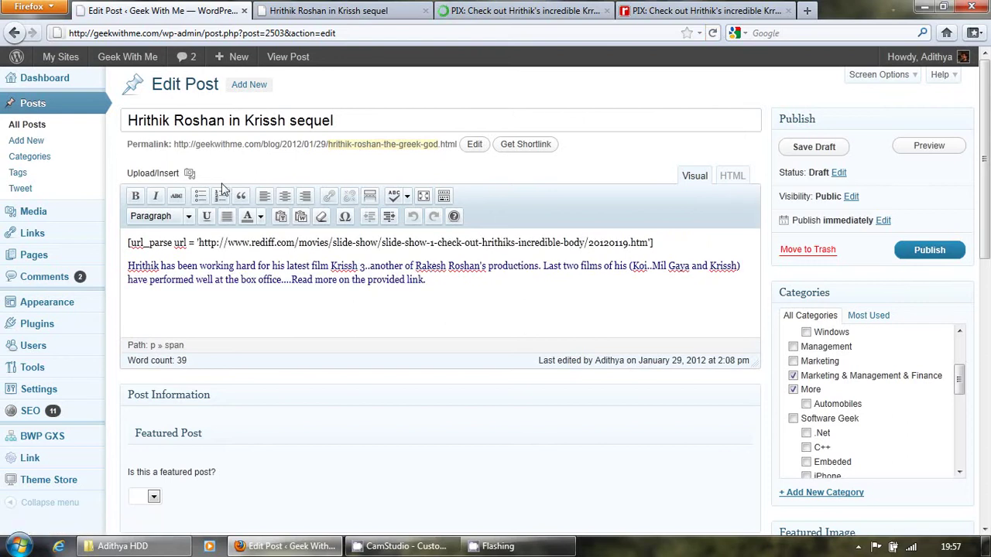
# - Copy the title of the hrithik_krissh3_geek_url image from the post's media gallery and close the media dialog
pyautogui.click(171, 174)
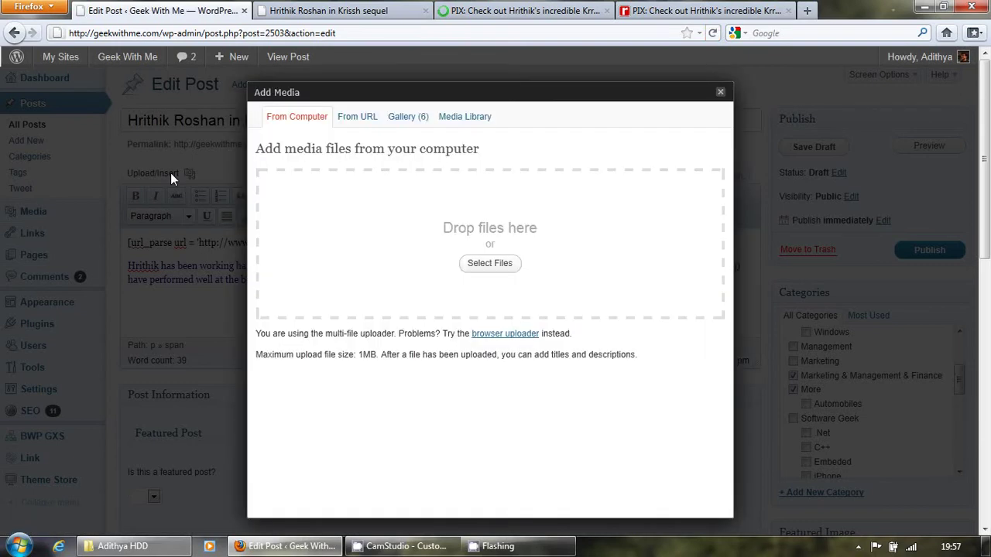
pyautogui.click(404, 130)
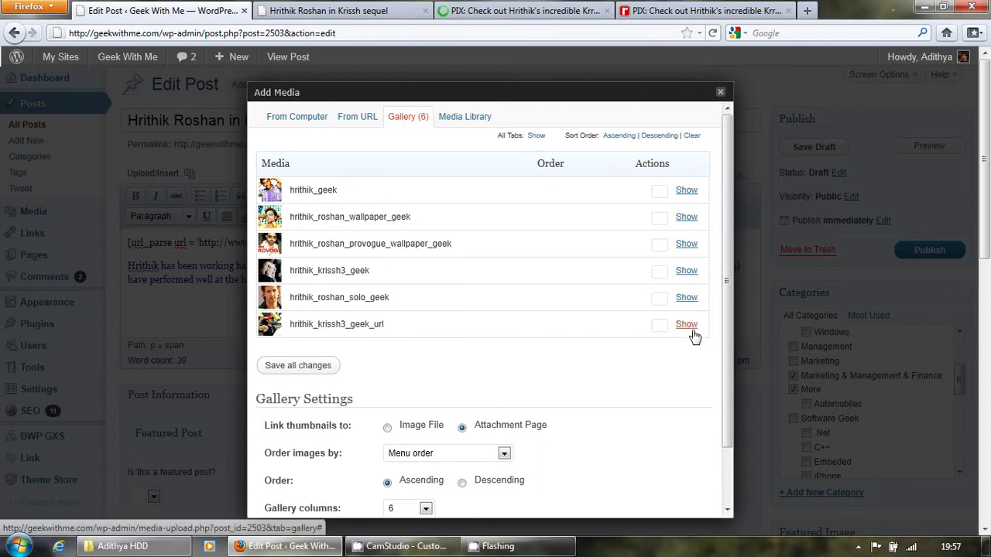
pyautogui.click(690, 328)
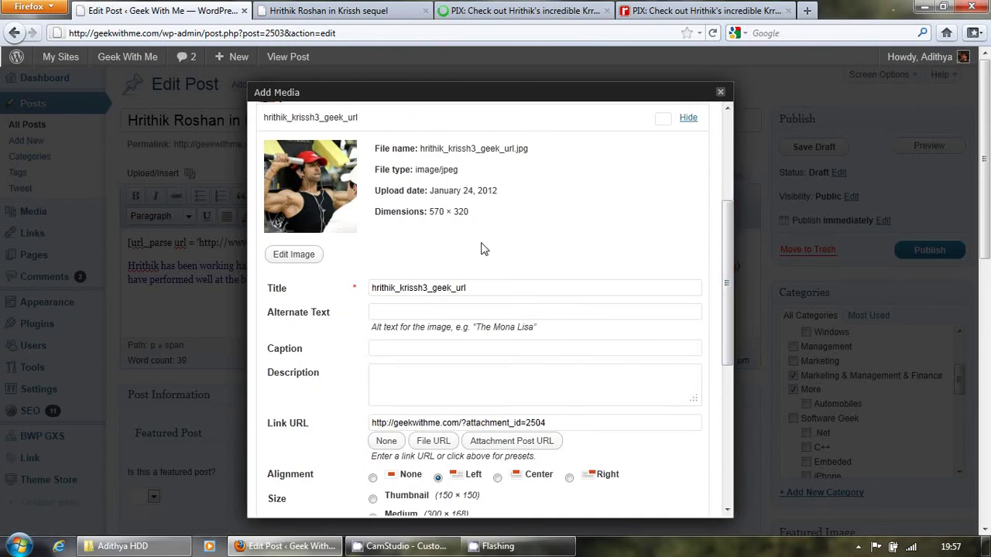
pyautogui.doubleClick(471, 283)
pyautogui.hotkey('ctrl', 'c')
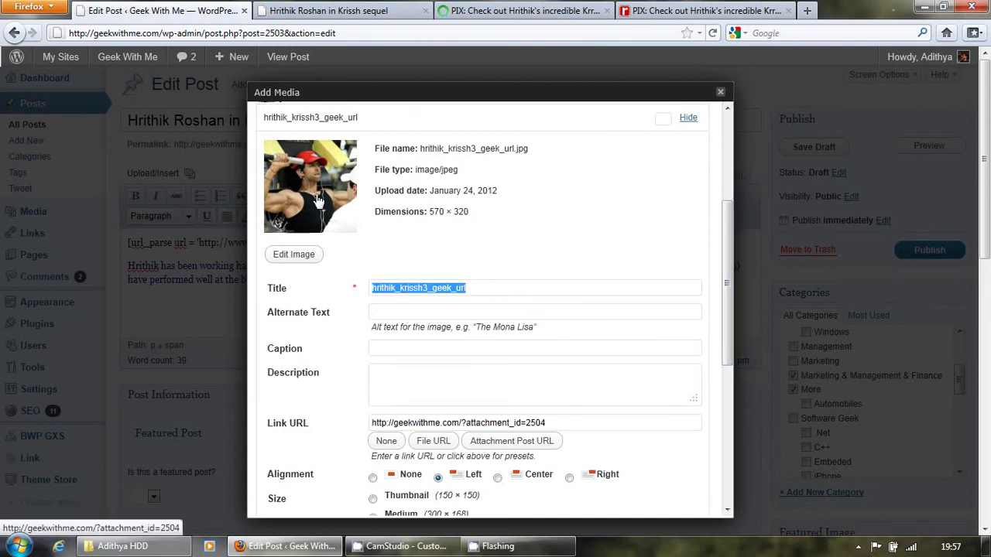
pyautogui.click(719, 93)
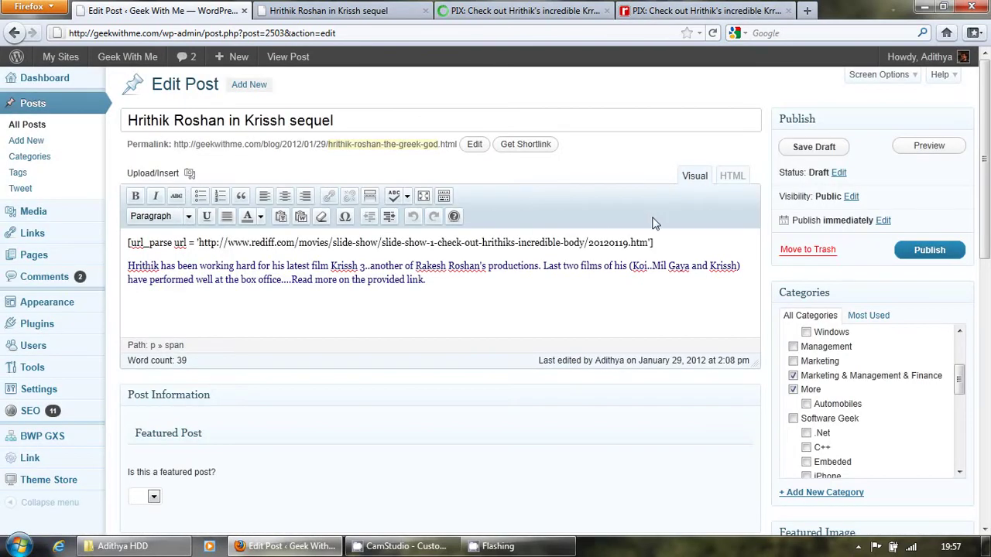
# - Add an image attribute with the value 'hrithik_krissh3_geek_url' to the end of the url_parse shortcode
pyautogui.click(650, 242)
pyautogui.write("image '")
pyautogui.press('BackSpace')
pyautogui.write("=''")
pyautogui.hotkey('ctrl', 'v')
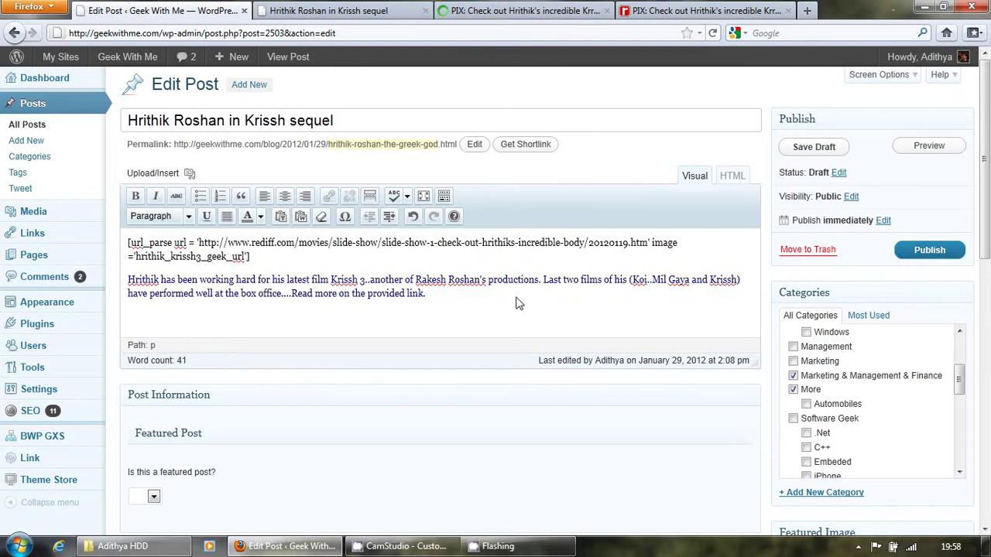
# - Review the blue commentary paragraph below the shortcode in the post body
pyautogui.hotkey('shift', 'Up')
pyautogui.hotkey('shift', 'Up')
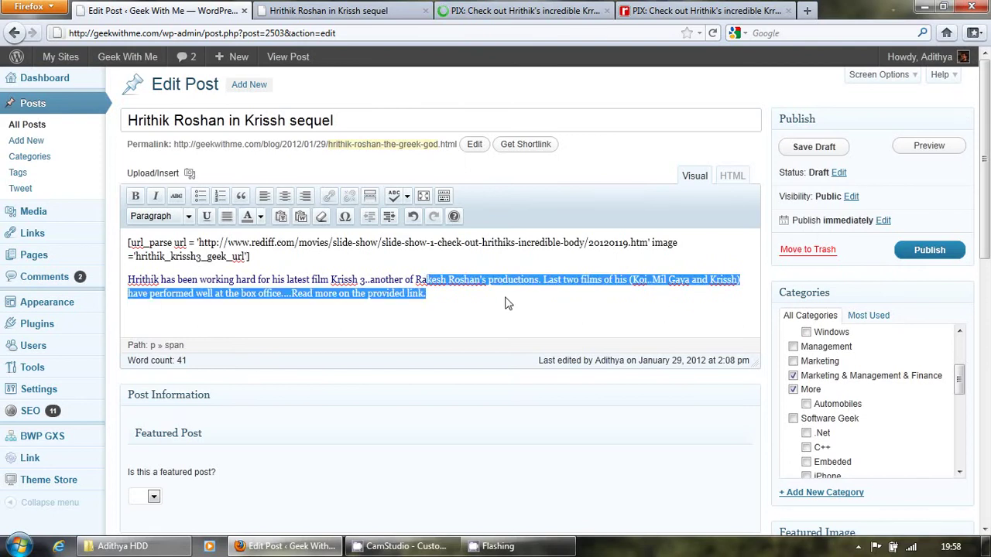
pyautogui.click(505, 303)
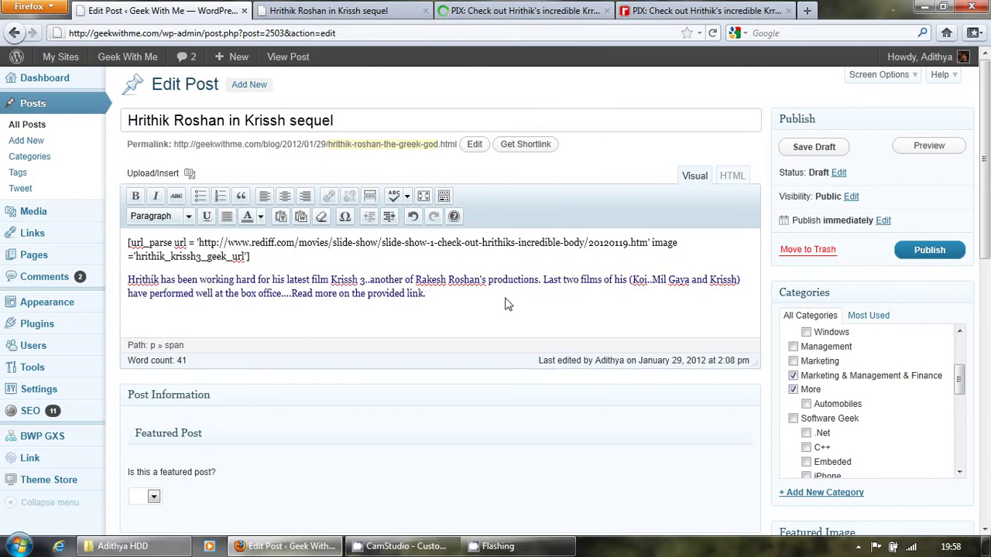
# - Preview the draft post and examine the summary and excerpt pulled in from the linked article
pyautogui.click(926, 148)
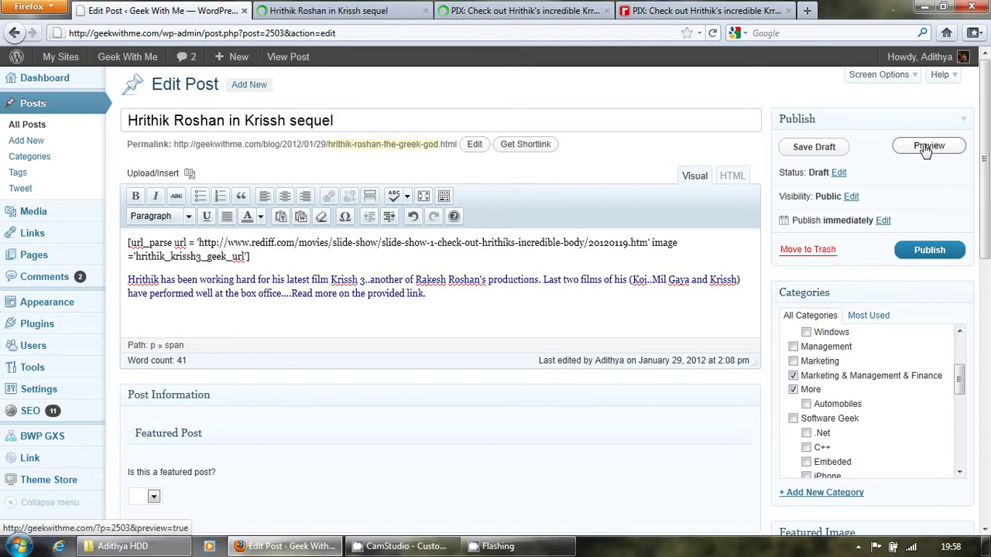
pyautogui.click(370, 7)
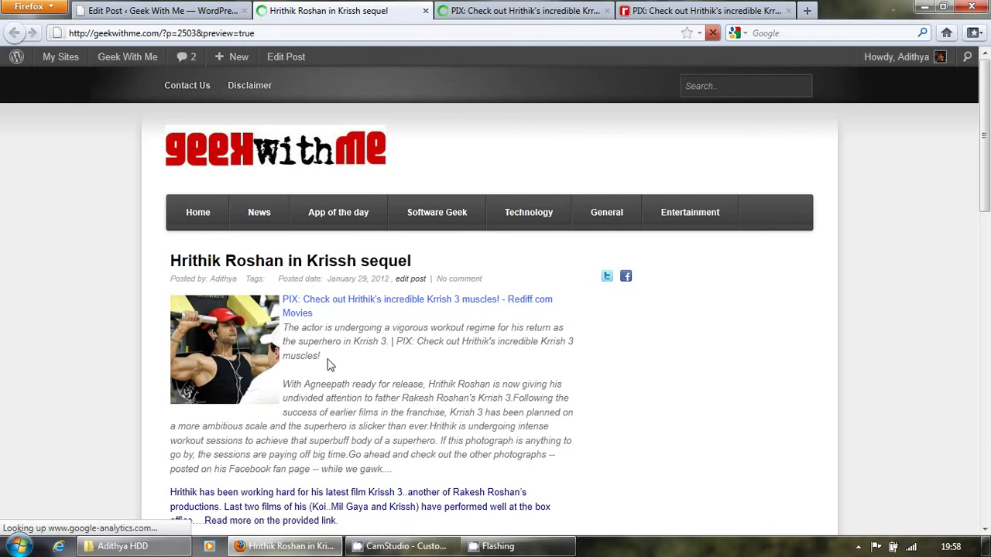
pyautogui.moveTo(329, 360); pyautogui.dragTo(285, 326)
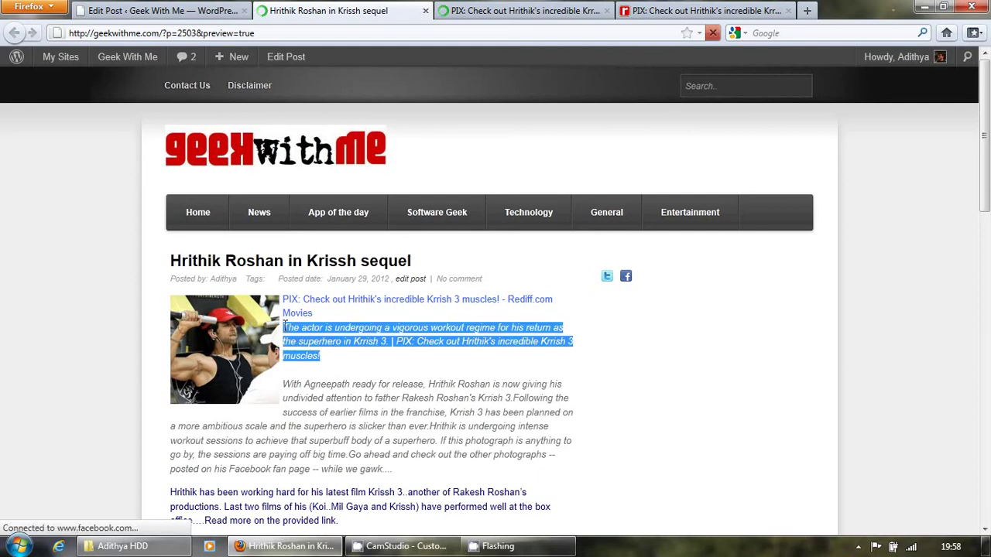
pyautogui.moveTo(395, 470); pyautogui.dragTo(292, 384)
pyautogui.click(370, 346)
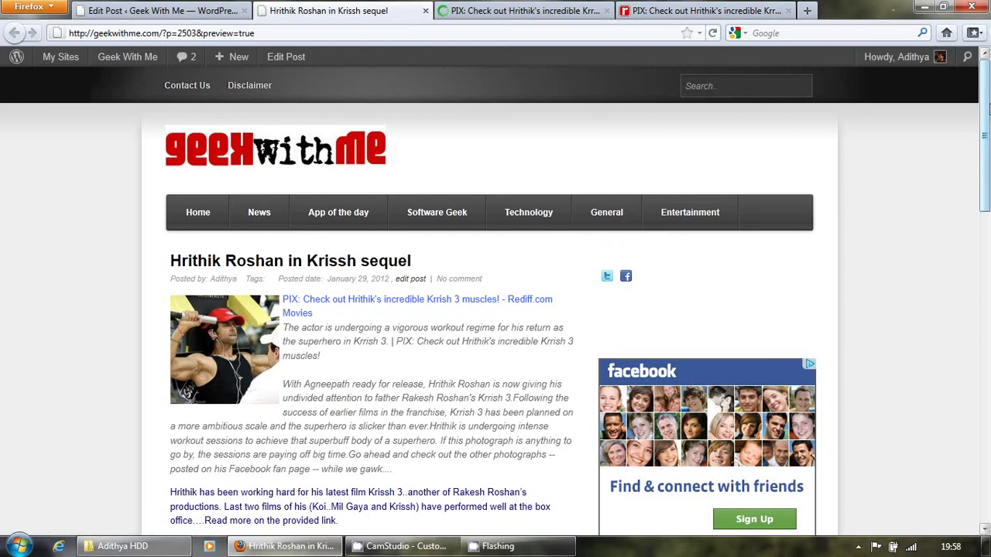
# - Compare the parsed article block, with its image and linked title, to the blue commentary paragraph in the post preview
pyautogui.moveTo(988, 110); pyautogui.dragTo(988, 153)
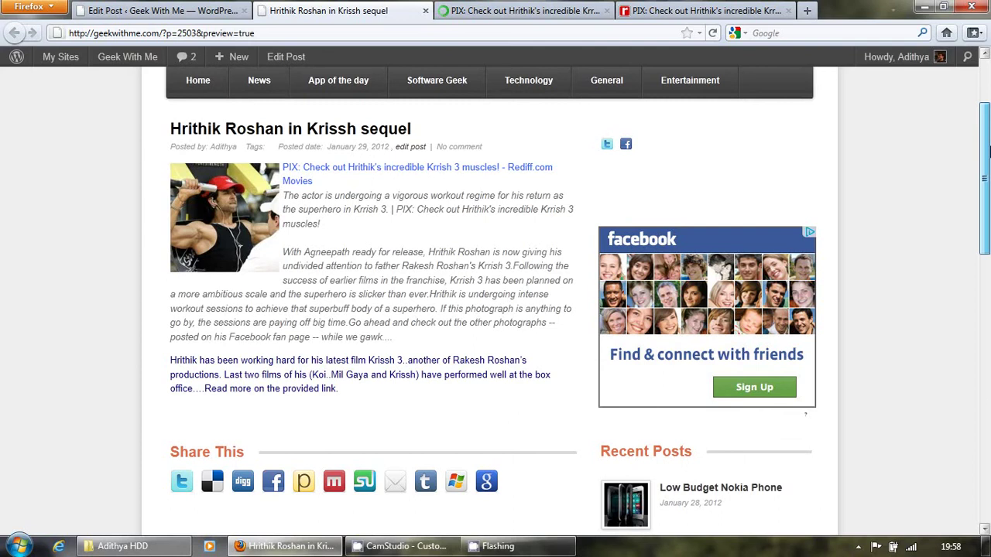
pyautogui.moveTo(988, 153); pyautogui.dragTo(988, 151)
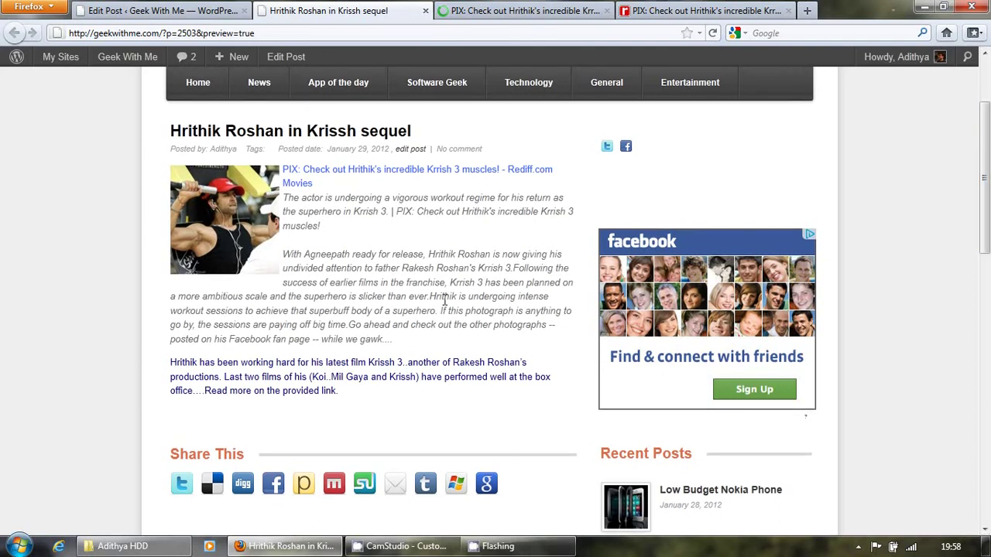
pyautogui.moveTo(402, 343); pyautogui.dragTo(182, 177)
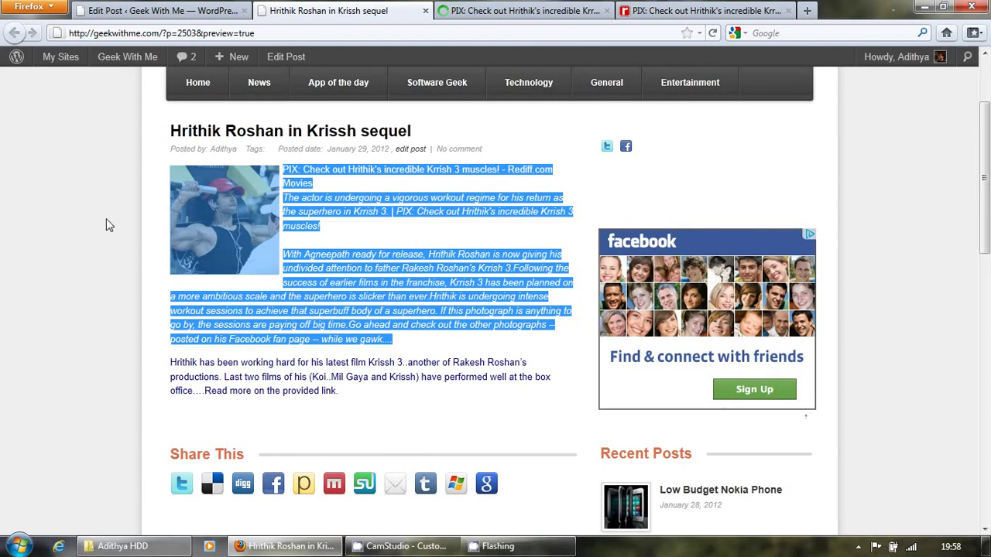
pyautogui.moveTo(356, 526); pyautogui.dragTo(172, 366)
pyautogui.click(116, 347)
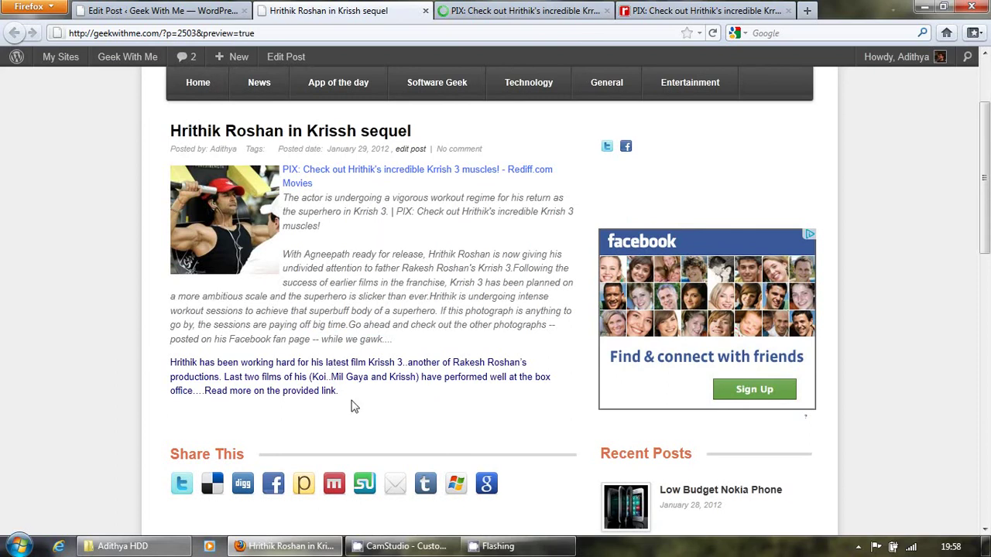
pyautogui.moveTo(347, 394); pyautogui.dragTo(170, 364)
pyautogui.moveTo(429, 346); pyautogui.dragTo(155, 172)
pyautogui.click(155, 172)
# - Open the preview's Rediff article link in a new tab and check the address it leads to
pyautogui.rightClick(364, 180)
pyautogui.click(387, 188)
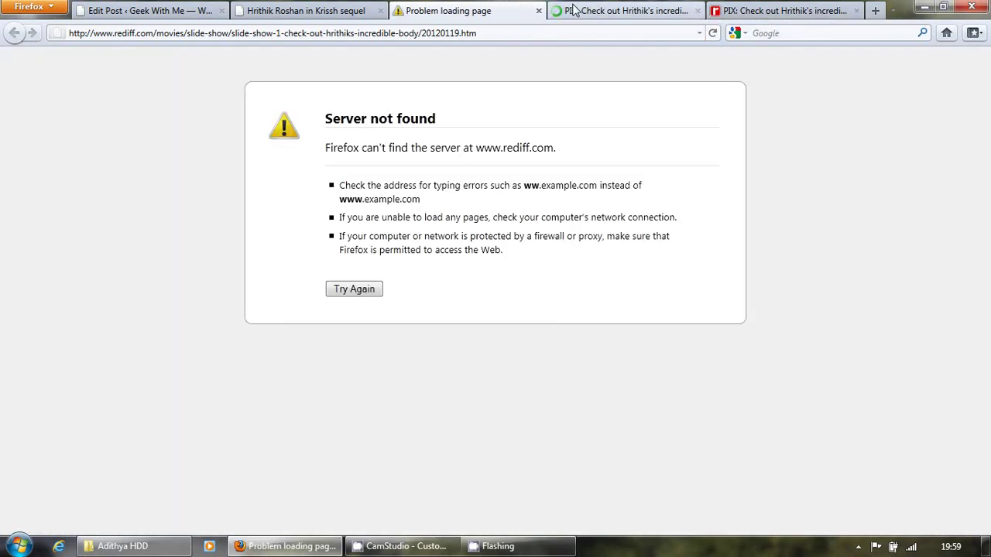
pyautogui.click(487, 9)
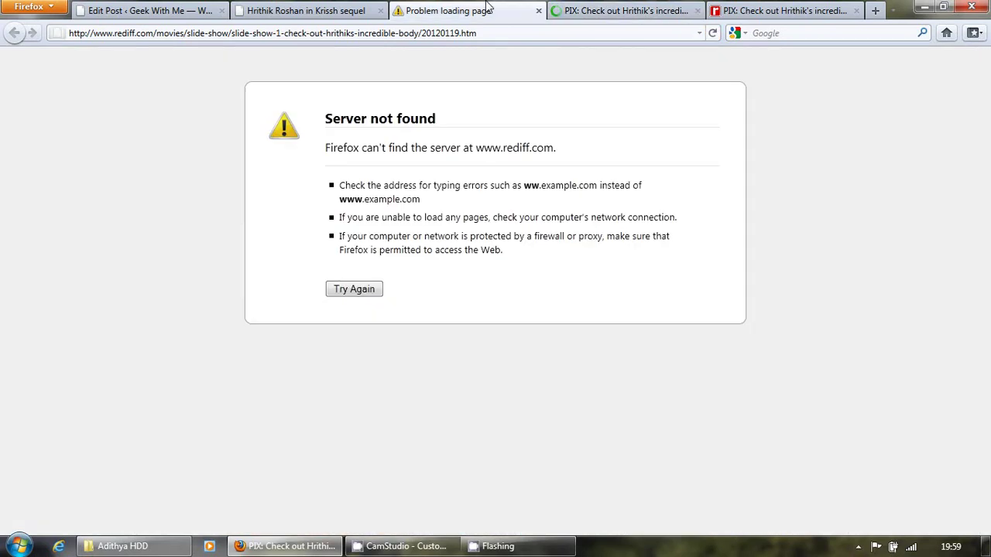
pyautogui.click(531, 36)
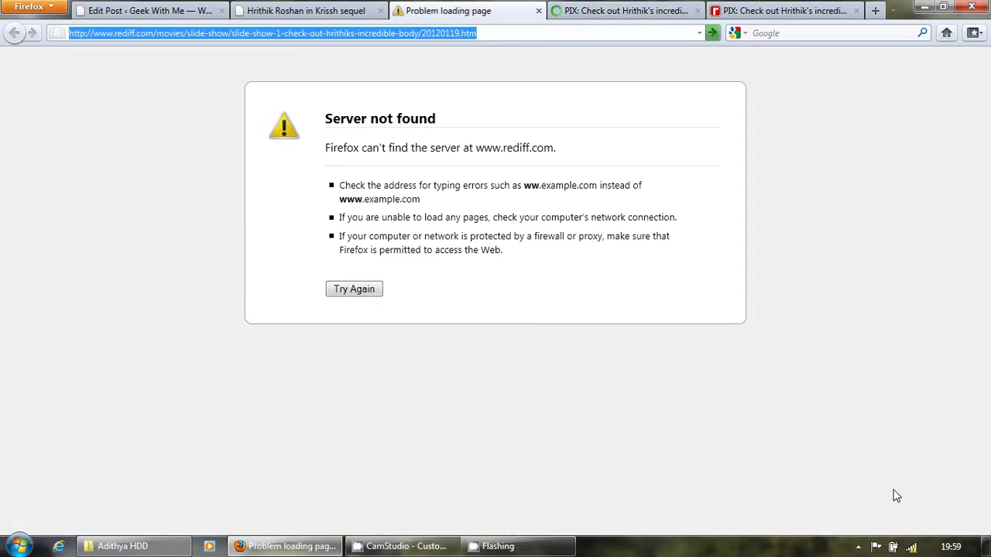
# - Check the wireless network connection status and the list of available networks
pyautogui.click(916, 549)
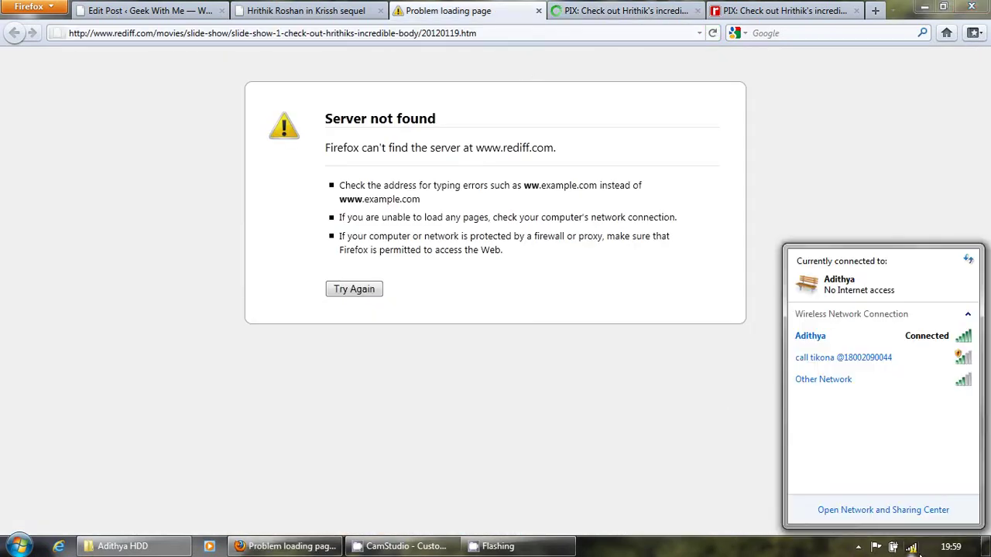
pyautogui.click(898, 340)
pyautogui.click(931, 361)
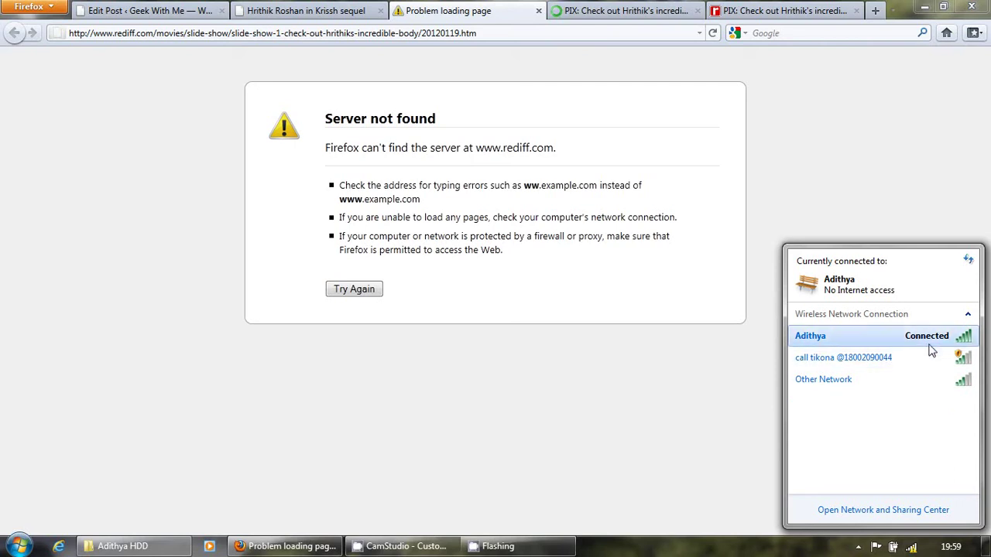
pyautogui.click(936, 360)
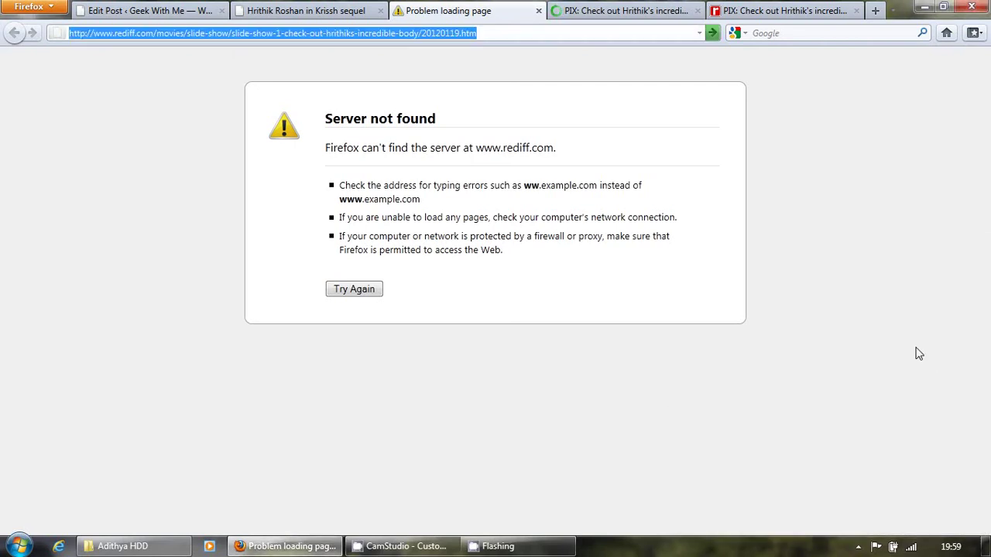
# - Close the unloaded page and both open Rediff article tabs to get back to the post preview
pyautogui.click(539, 11)
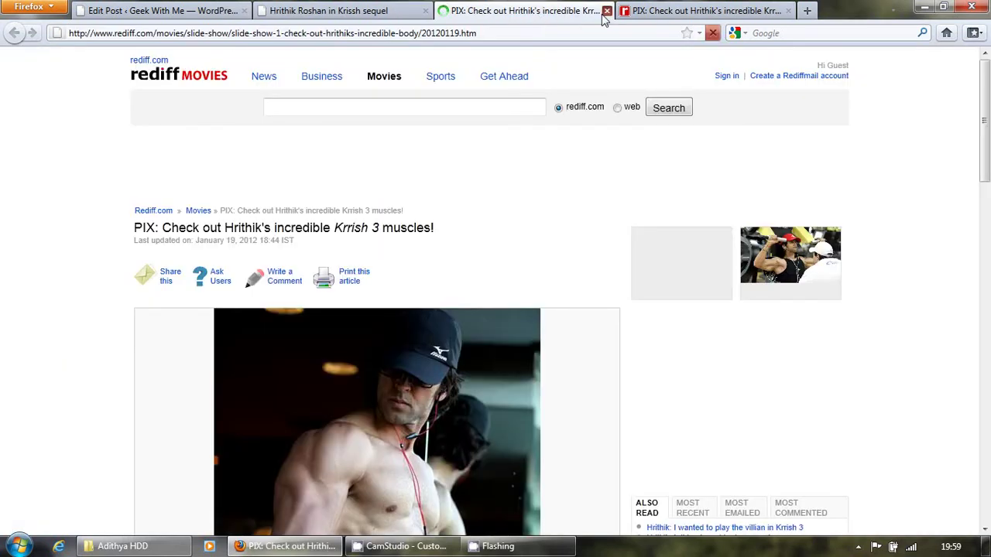
pyautogui.click(607, 11)
pyautogui.click(607, 11)
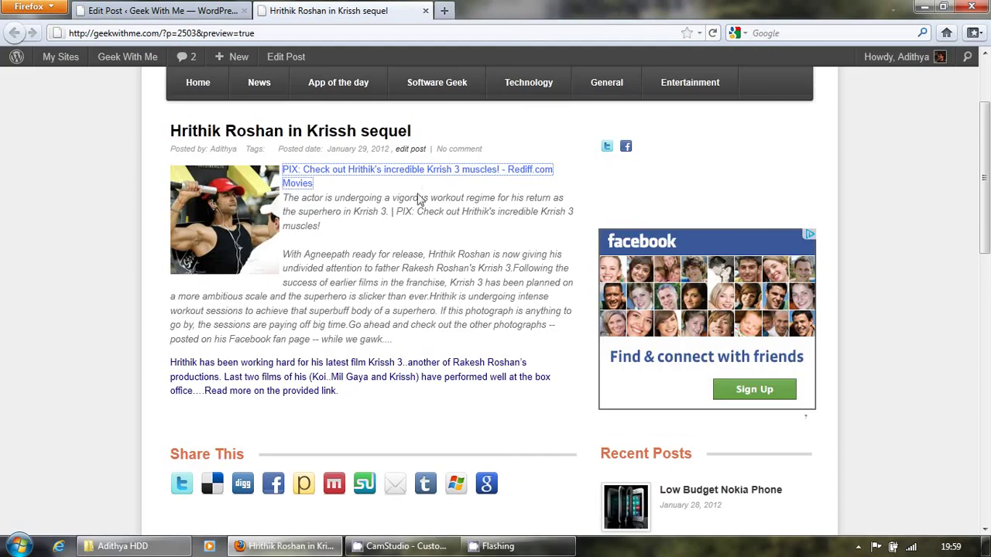
# - Reopen the preview's linked Rediff title in a new tab and view the source article page
pyautogui.rightClick(425, 177)
pyautogui.click(447, 183)
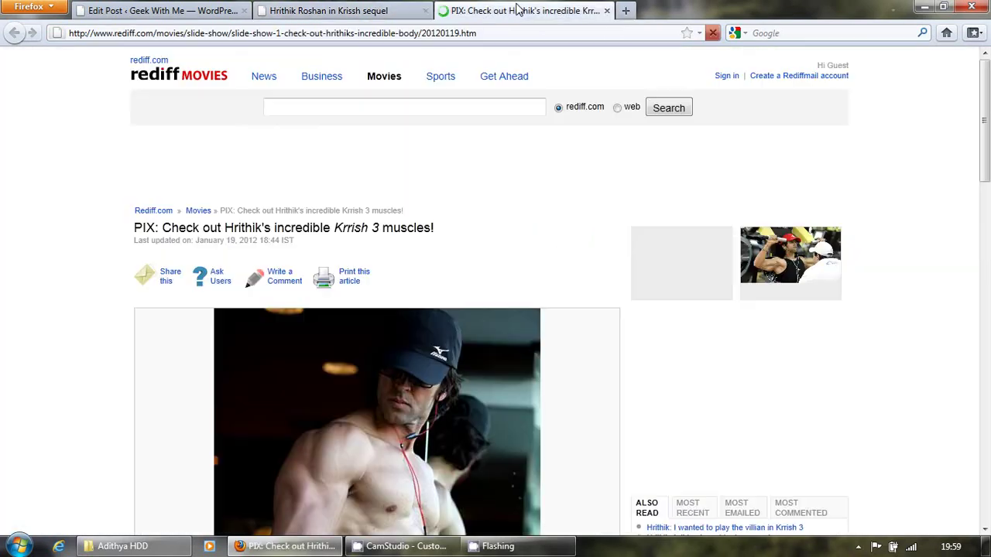
pyautogui.click(520, 10)
pyautogui.moveTo(987, 84); pyautogui.dragTo(954, 93)
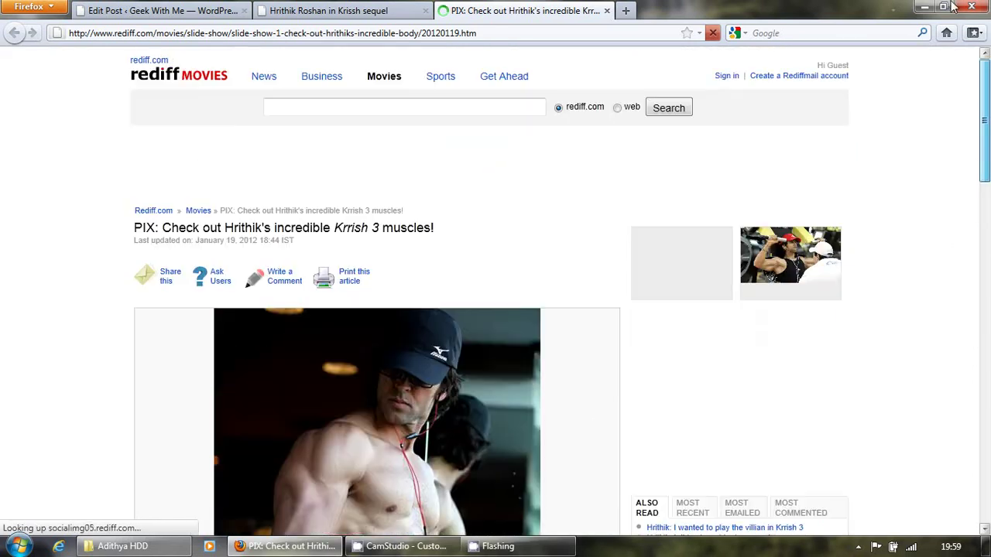
# - Return to the post editor and delete the image ='hrithik_krissh3_geek_url' attribute from the url_parse shortcode
pyautogui.click(357, 8)
pyautogui.click(203, 8)
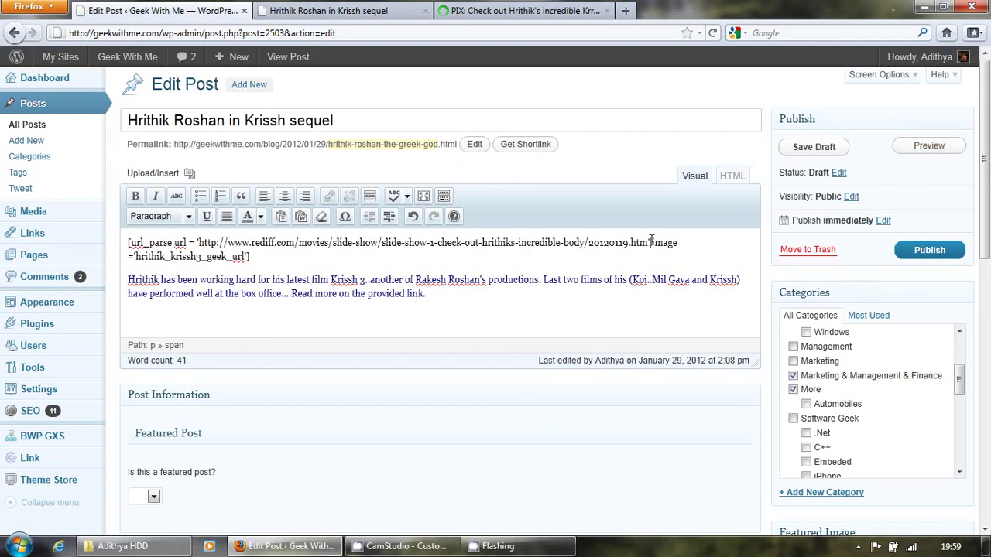
pyautogui.hotkey('shift', 'Down')
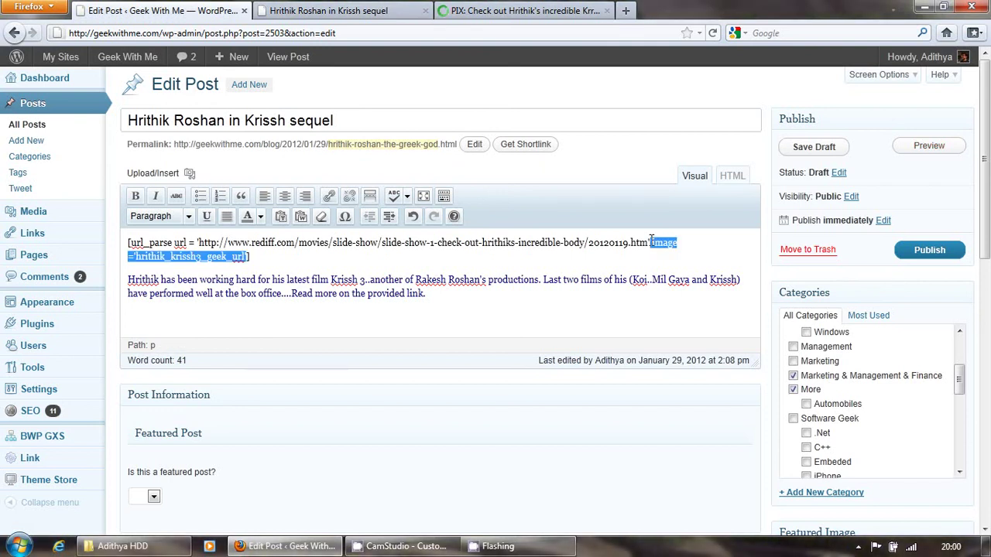
pyautogui.press('Delete')
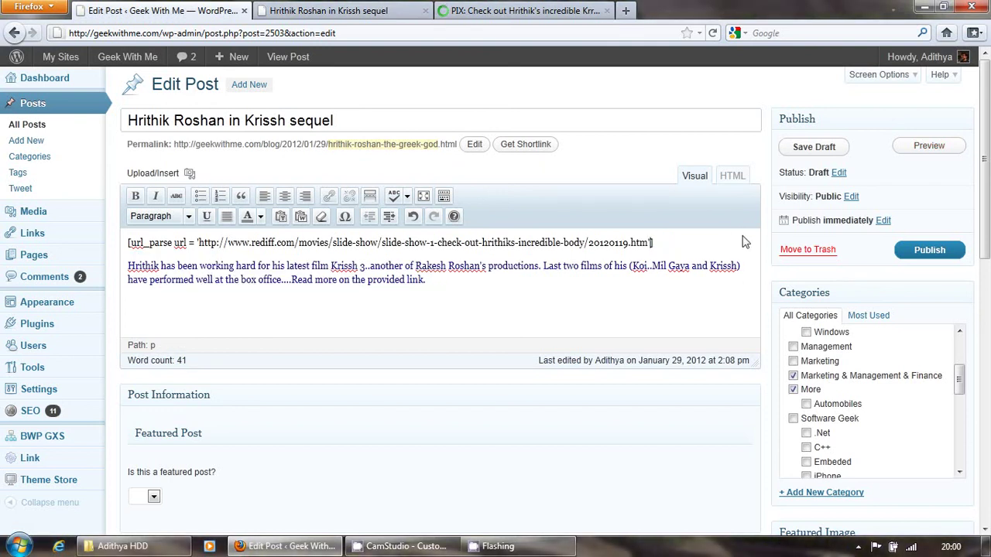
# - Check the post's featured image in the editor and compare it with the article block's image in a refreshed draft preview
pyautogui.scroll(-5, 650, 243)
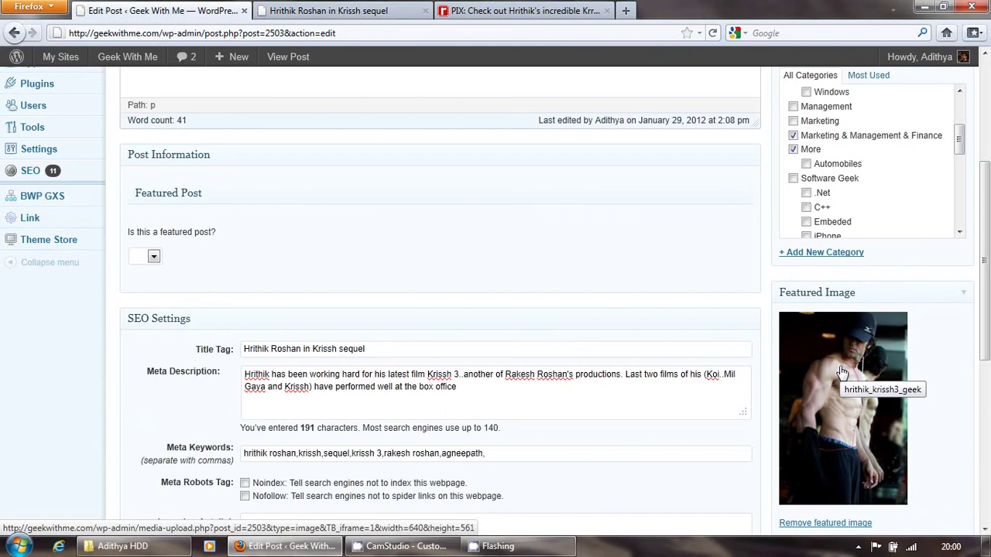
pyautogui.scroll(5, 989, 201)
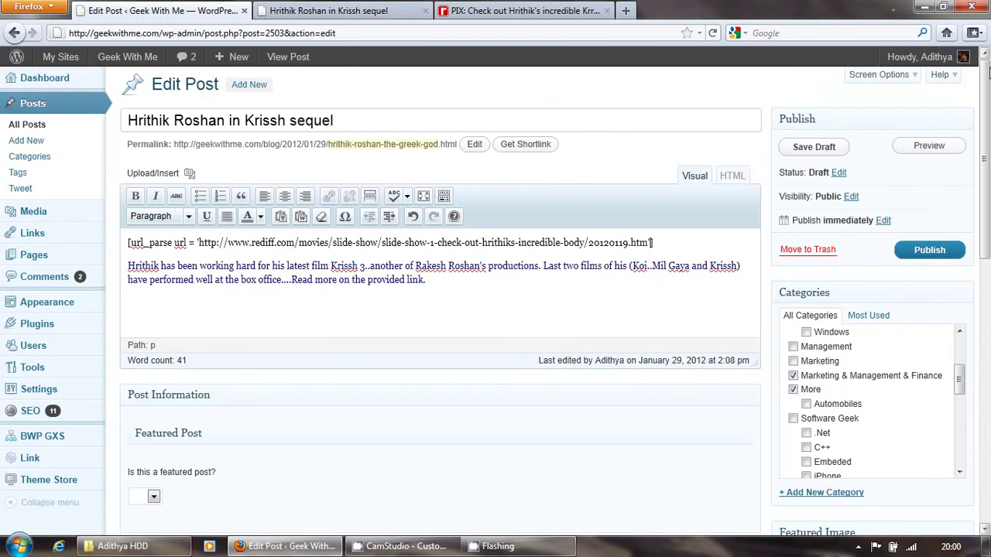
pyautogui.click(932, 147)
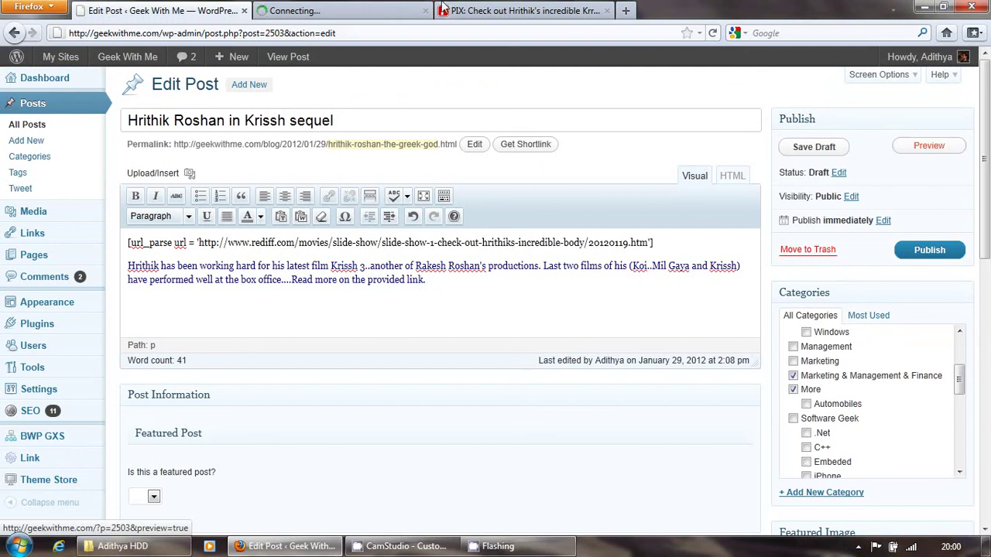
pyautogui.click(387, 9)
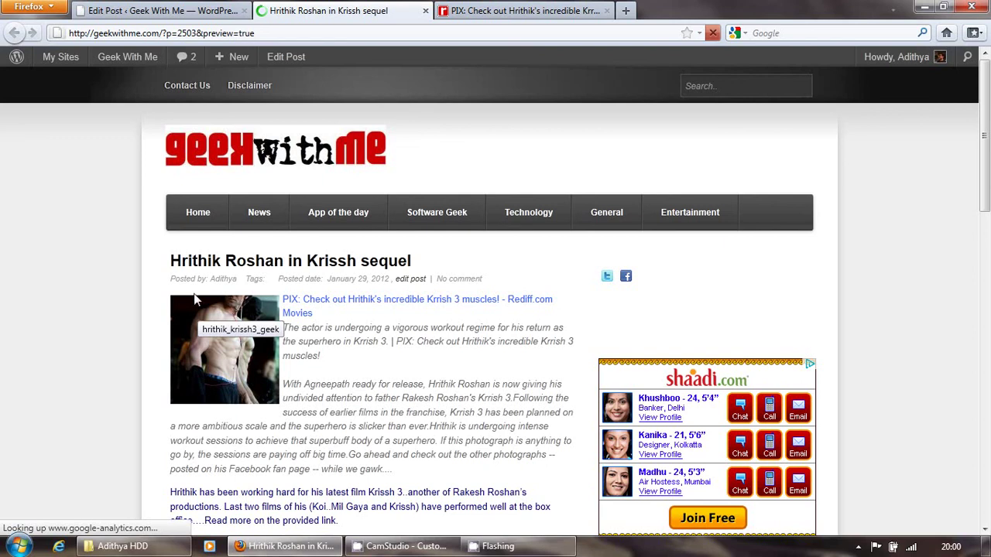
# - Go back to the post editor and highlight the Rediff article address inside the url_parse shortcode to point it out
pyautogui.click(170, 11)
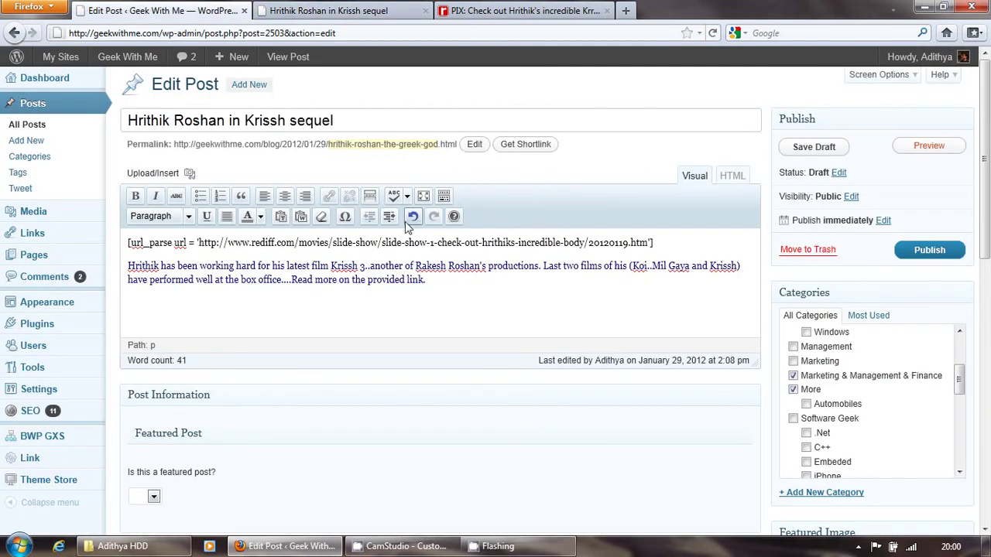
pyautogui.doubleClick(405, 246)
pyautogui.click(199, 243)
pyautogui.doubleClick(200, 244)
pyautogui.keyDown('shift'); pyautogui.click(646, 244); pyautogui.keyUp('shift')
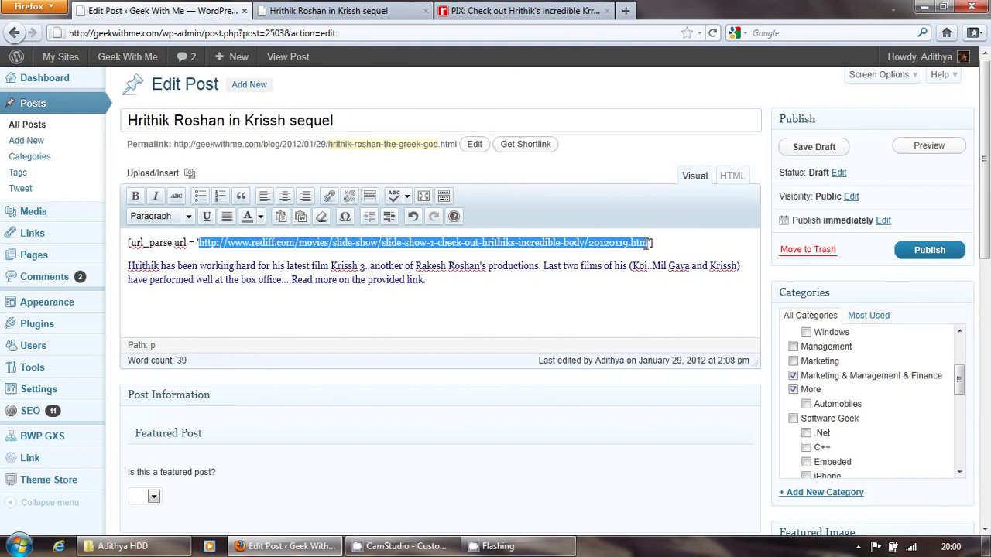
pyautogui.click(661, 246)
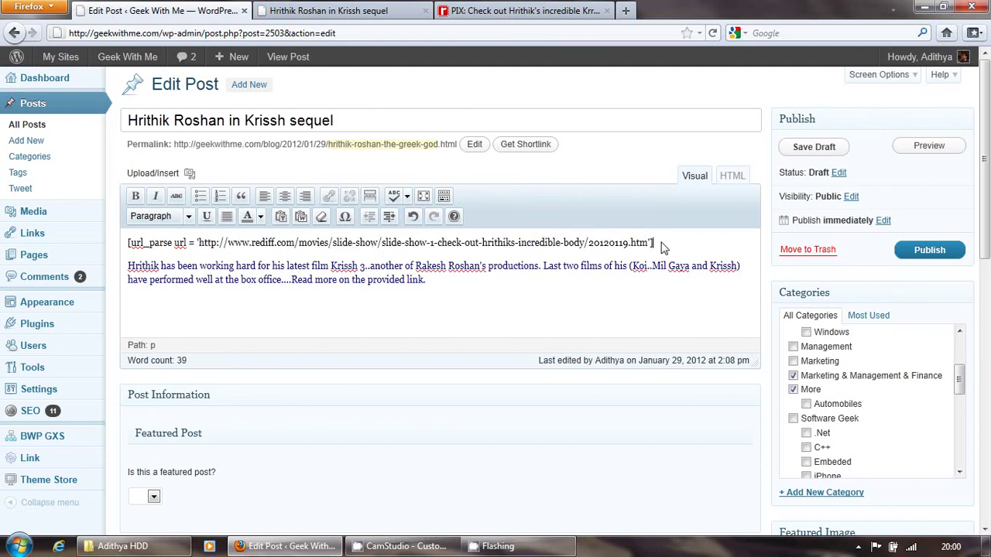